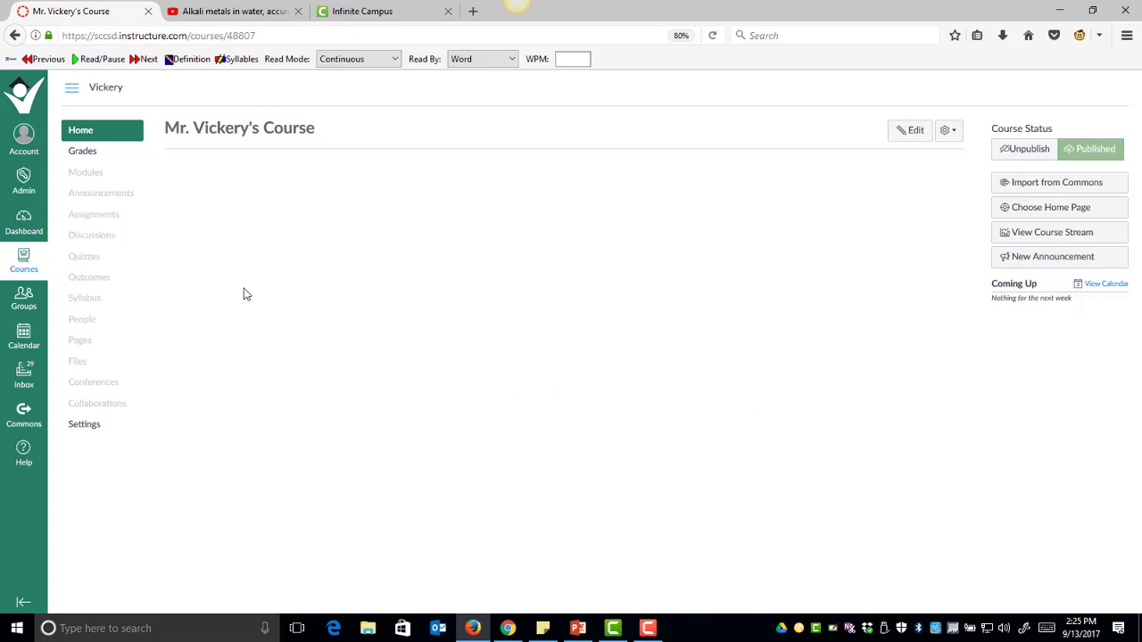
Step: Create a new assignment titled 'Alkali Metals' from the course's Assignments list
{"action": "left_click", "coordinate": [94, 221]}
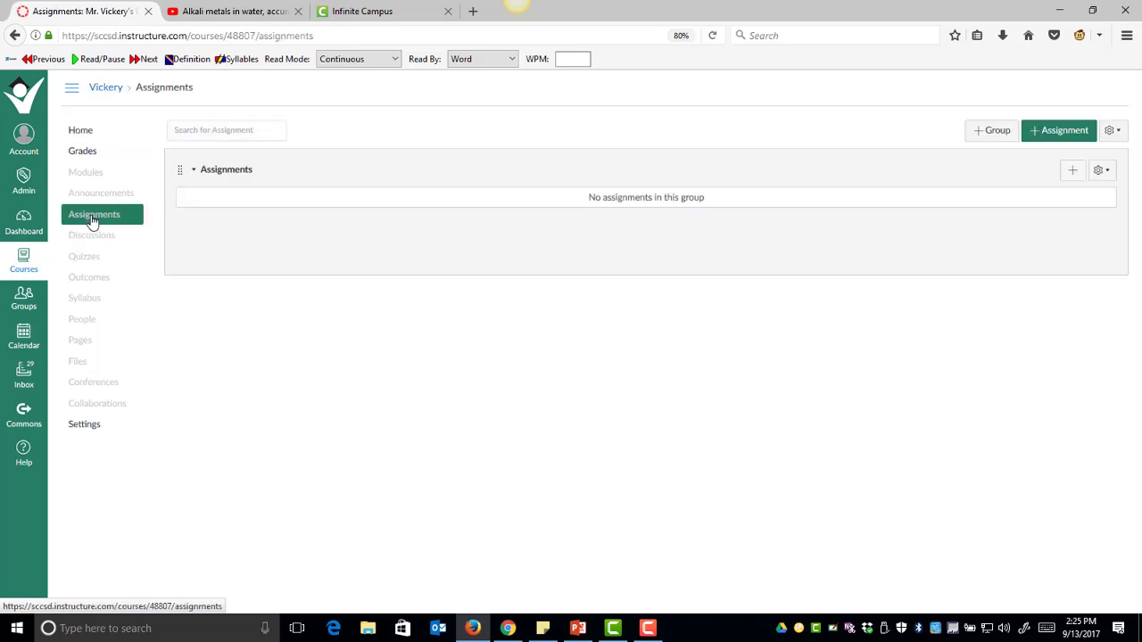
{"action": "left_click", "coordinate": [1040, 136]}
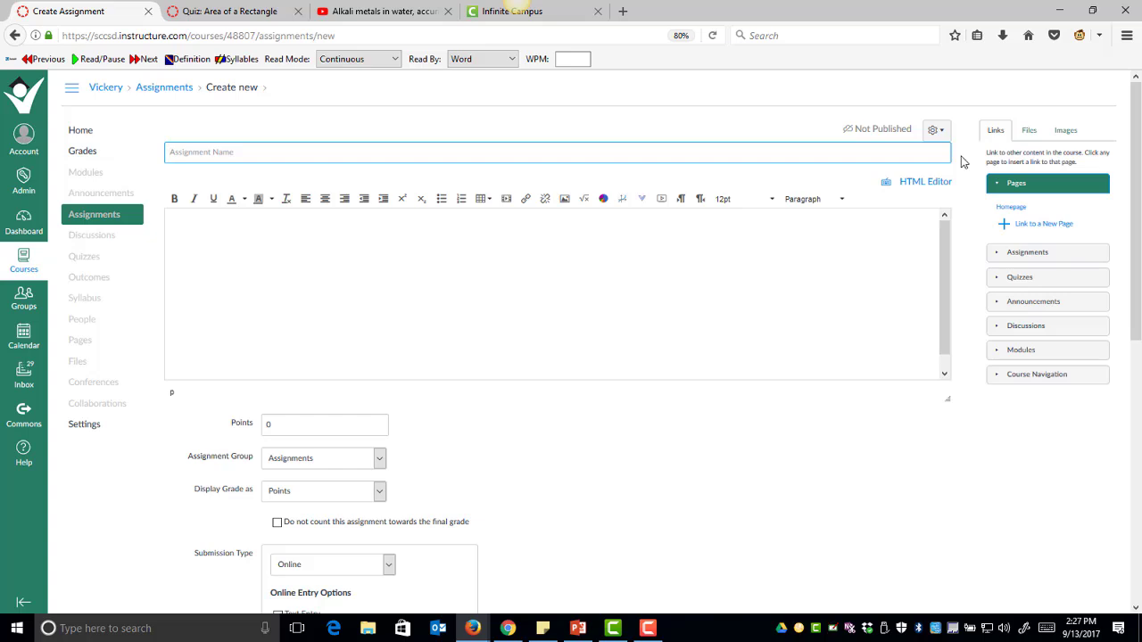
{"action": "left_click", "coordinate": [282, 156]}
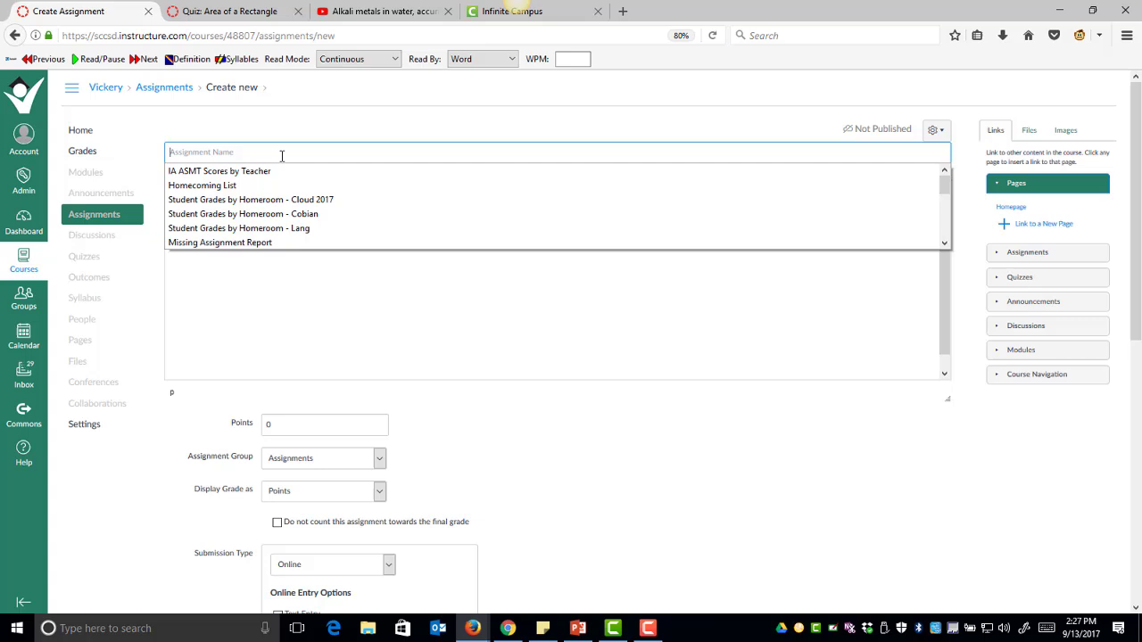
{"action": "type", "text": "Alkali "}
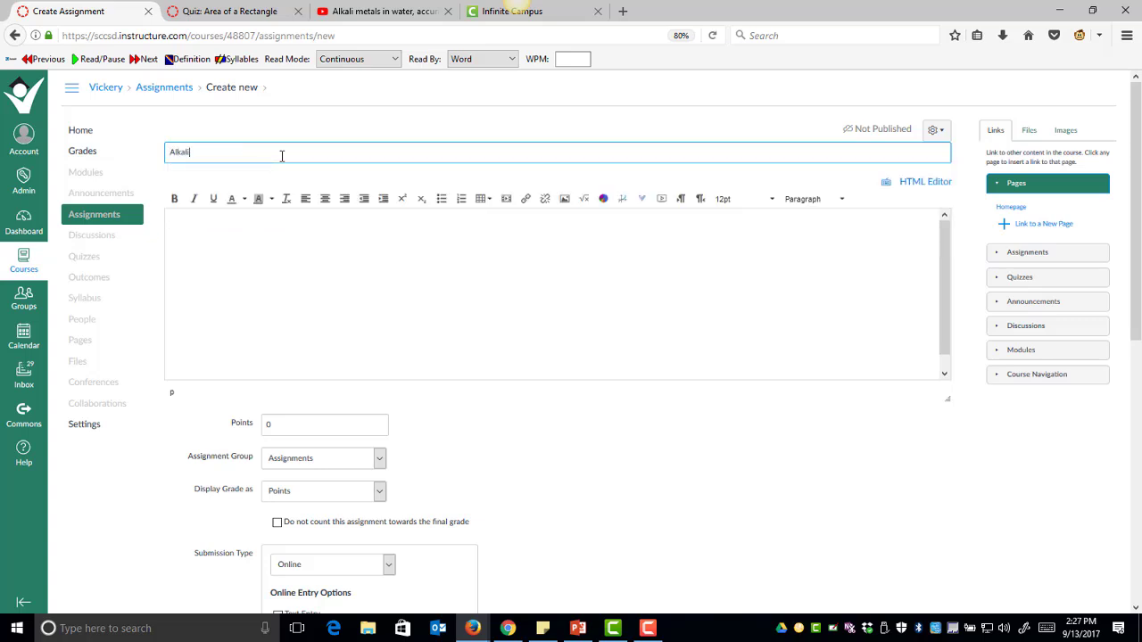
{"action": "type", "text": "Metals"}
{"action": "left_click", "coordinate": [198, 225]}
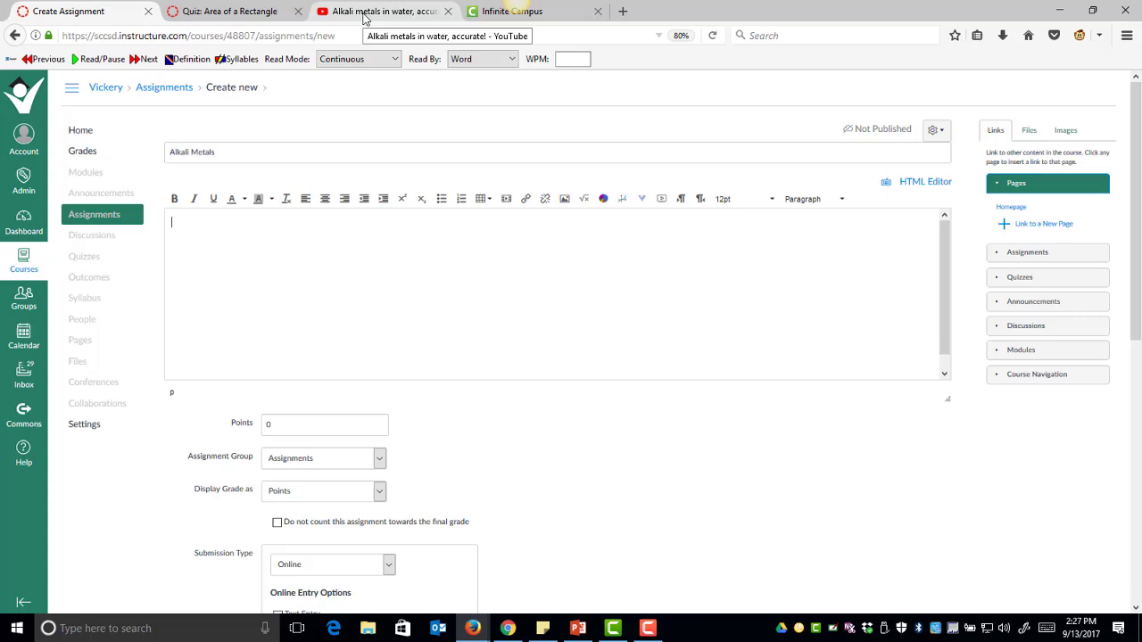
Step: Select the iframe embed code from the 'Alkali metals in water, accurate!' YouTube video's Share > Embed
{"action": "left_click", "coordinate": [364, 16]}
{"action": "scroll", "coordinate": [250, 259], "scroll_direction": "down", "scroll_amount": 5}
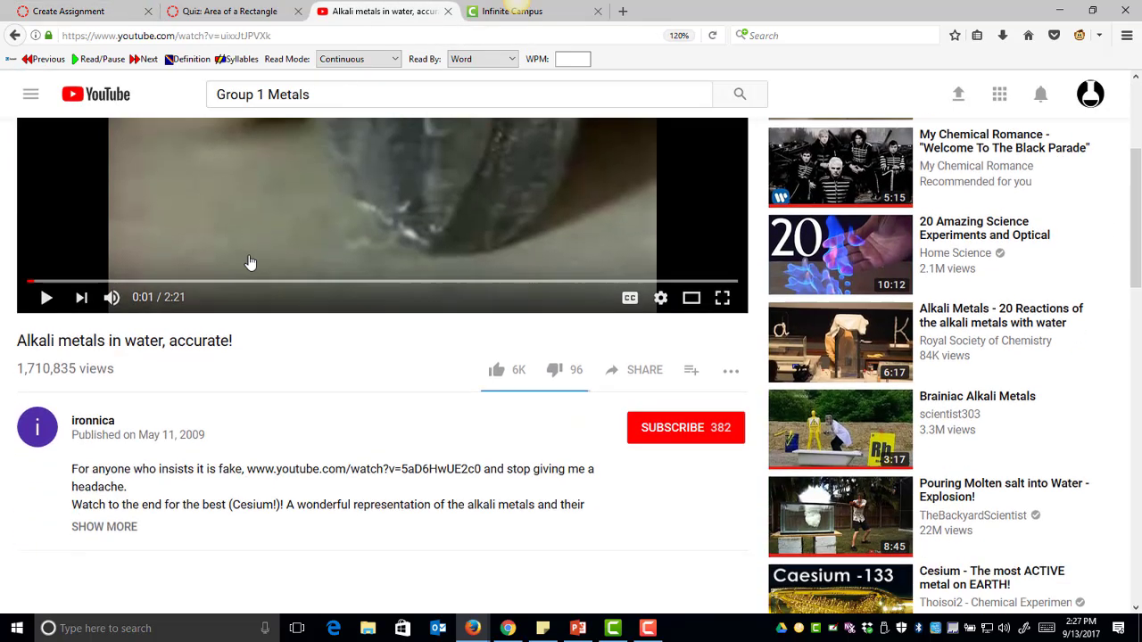
{"action": "scroll", "coordinate": [295, 253], "scroll_direction": "up", "scroll_amount": 1}
{"action": "scroll", "coordinate": [322, 254], "scroll_direction": "up", "scroll_amount": 5}
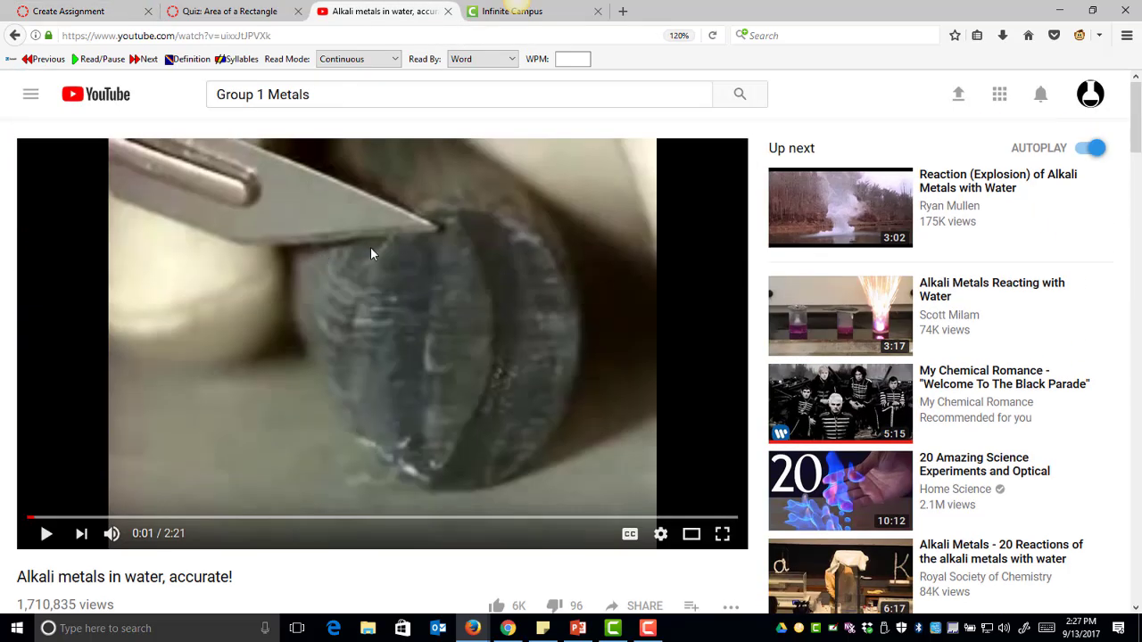
{"action": "scroll", "coordinate": [357, 259], "scroll_direction": "down", "scroll_amount": 2}
{"action": "scroll", "coordinate": [348, 259], "scroll_direction": "up", "scroll_amount": 2}
{"action": "scroll", "coordinate": [544, 317], "scroll_direction": "down", "scroll_amount": 3}
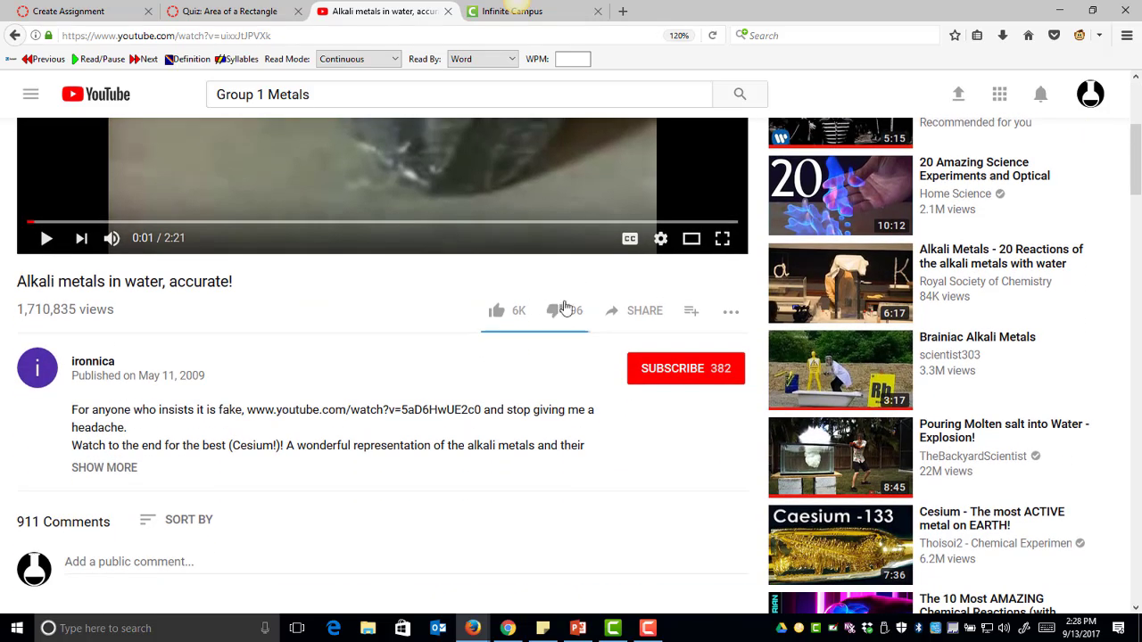
{"action": "left_click", "coordinate": [644, 313]}
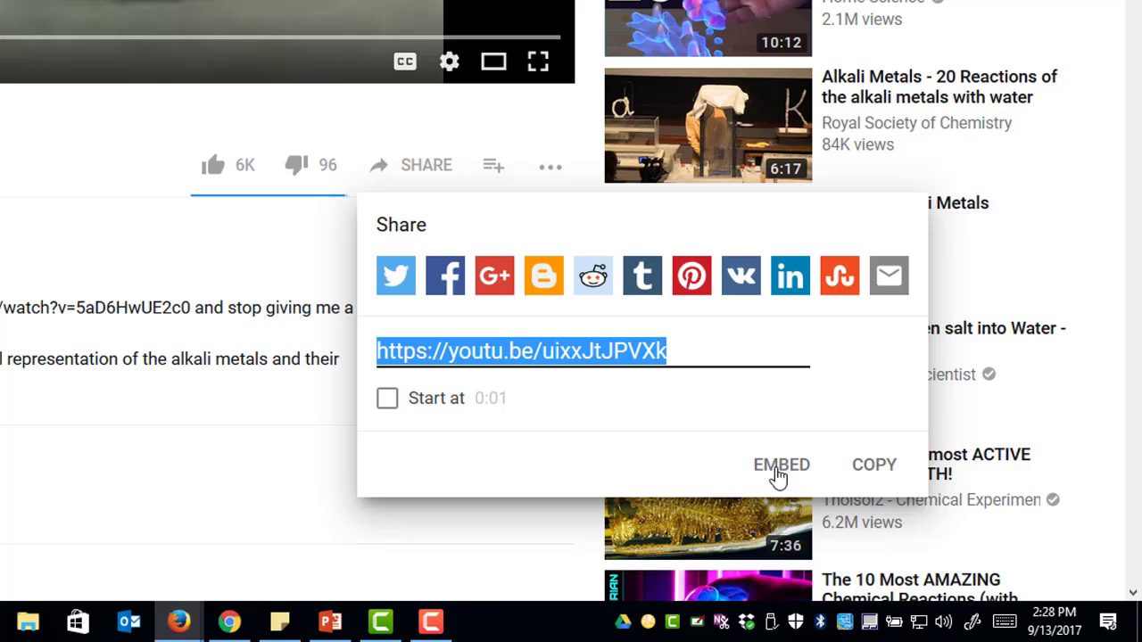
{"action": "left_click", "coordinate": [776, 470]}
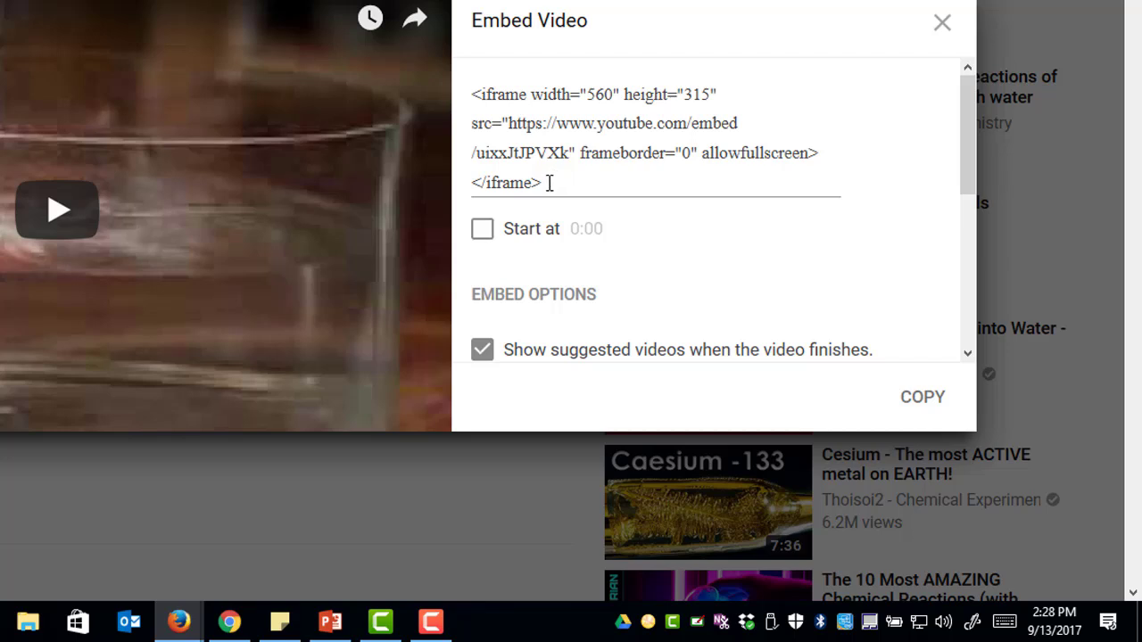
{"action": "left_click_drag", "start_coordinate": [550, 183], "coordinate": [473, 98]}
{"action": "key", "text": "ctrl+c"}
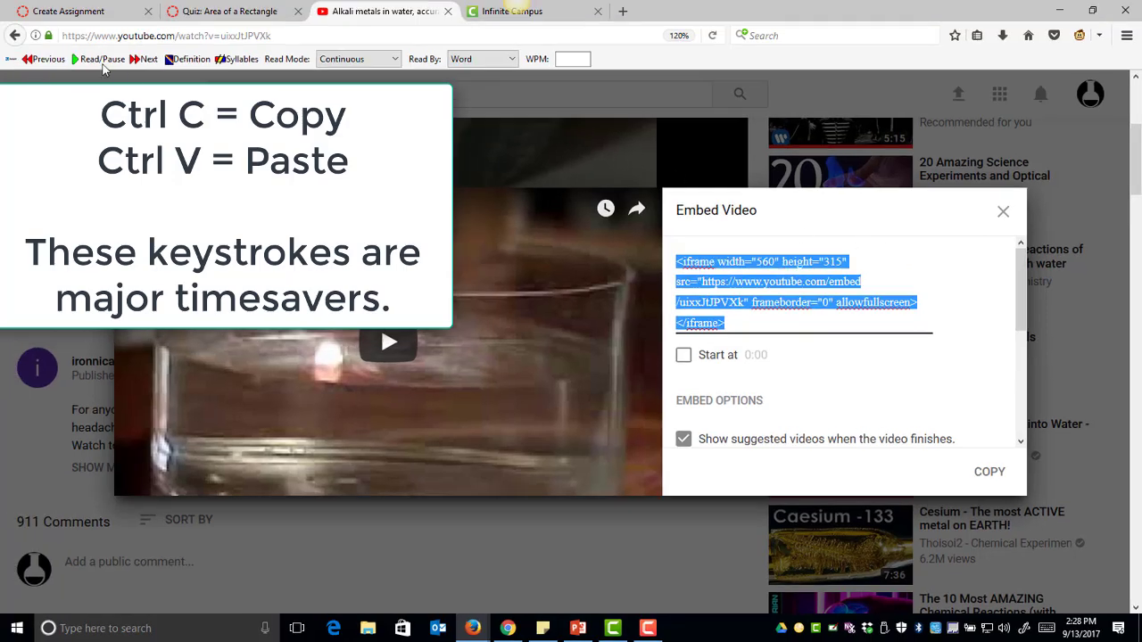
Step: Paste the YouTube iframe code into the Alkali Metals description through the HTML Editor
{"action": "left_click", "coordinate": [62, 14]}
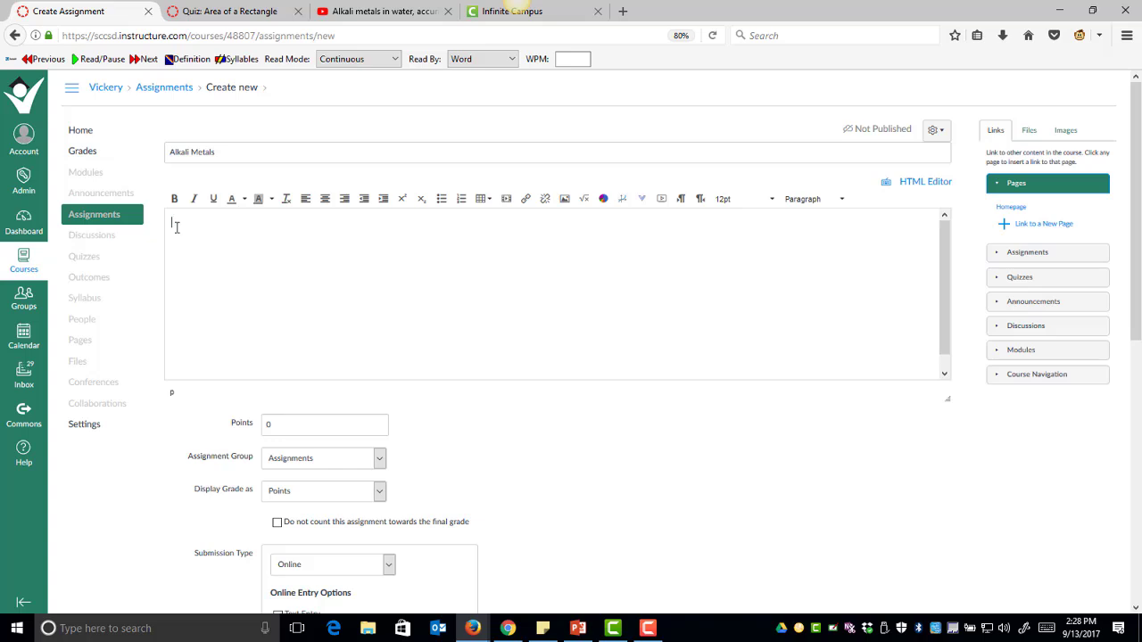
{"action": "key", "text": "ctrl+v"}
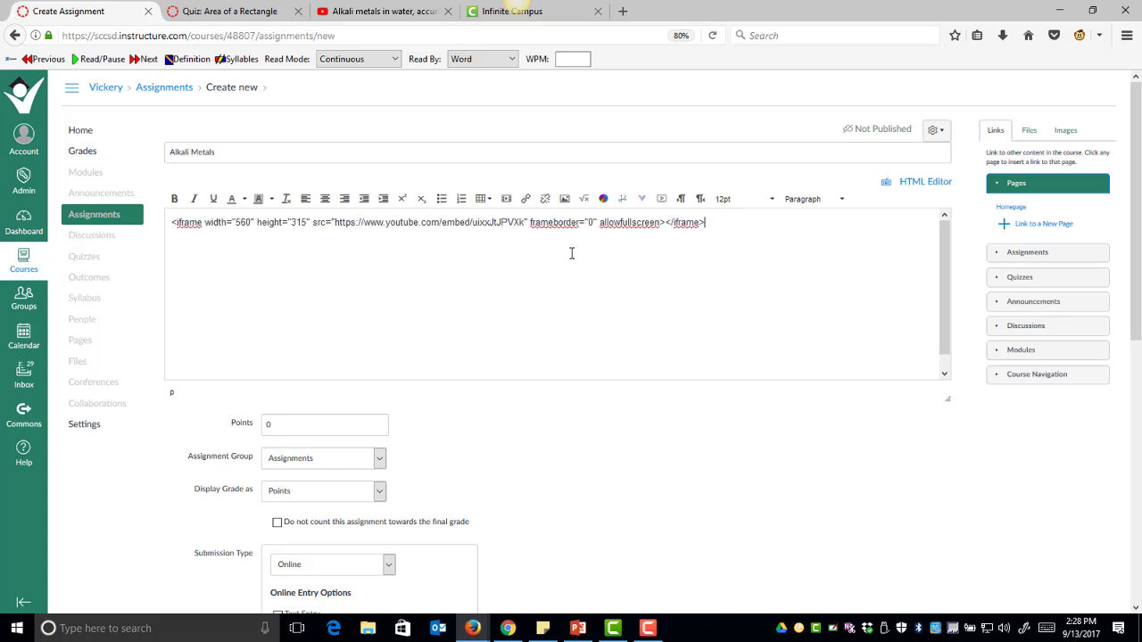
{"action": "left_click_drag", "start_coordinate": [713, 224], "coordinate": [156, 247]}
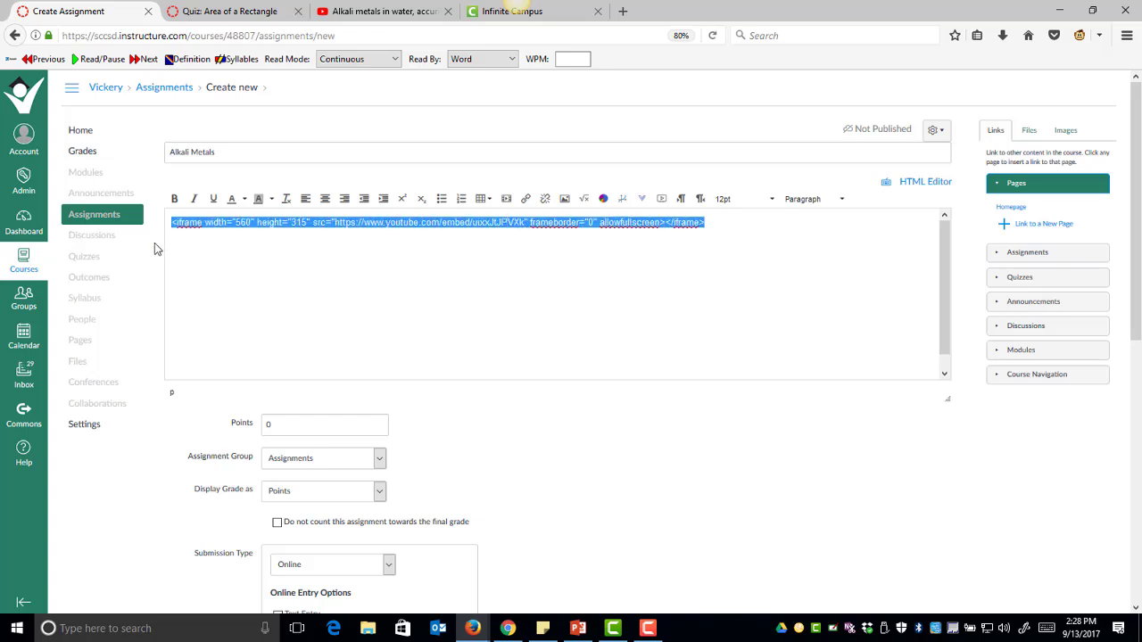
{"action": "key", "text": "ctrl+x"}
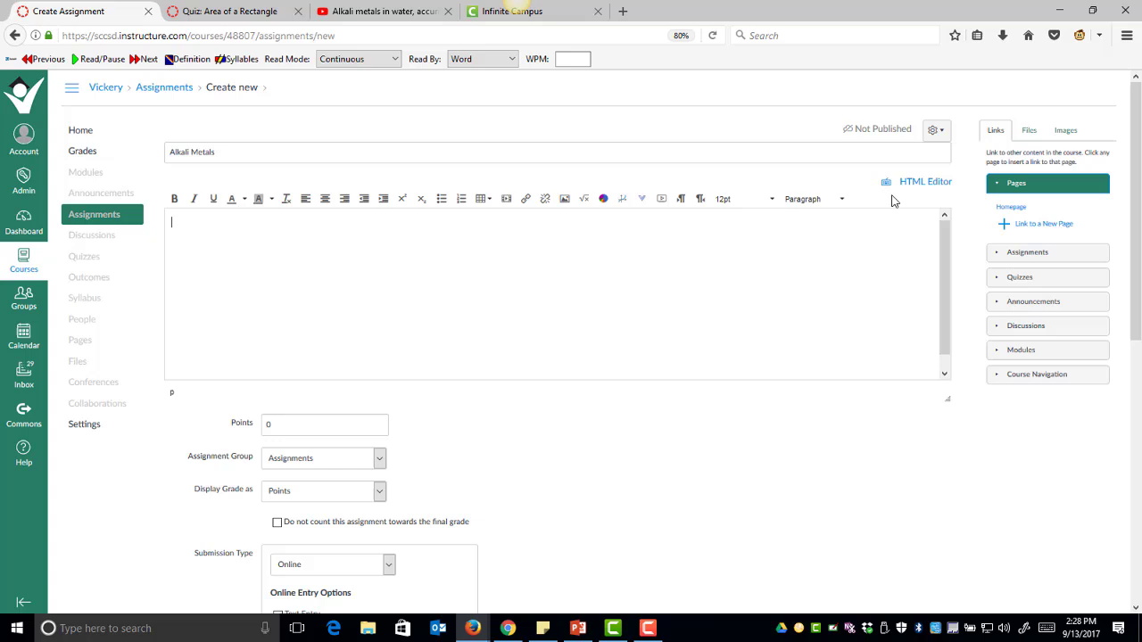
{"action": "left_click", "coordinate": [917, 186]}
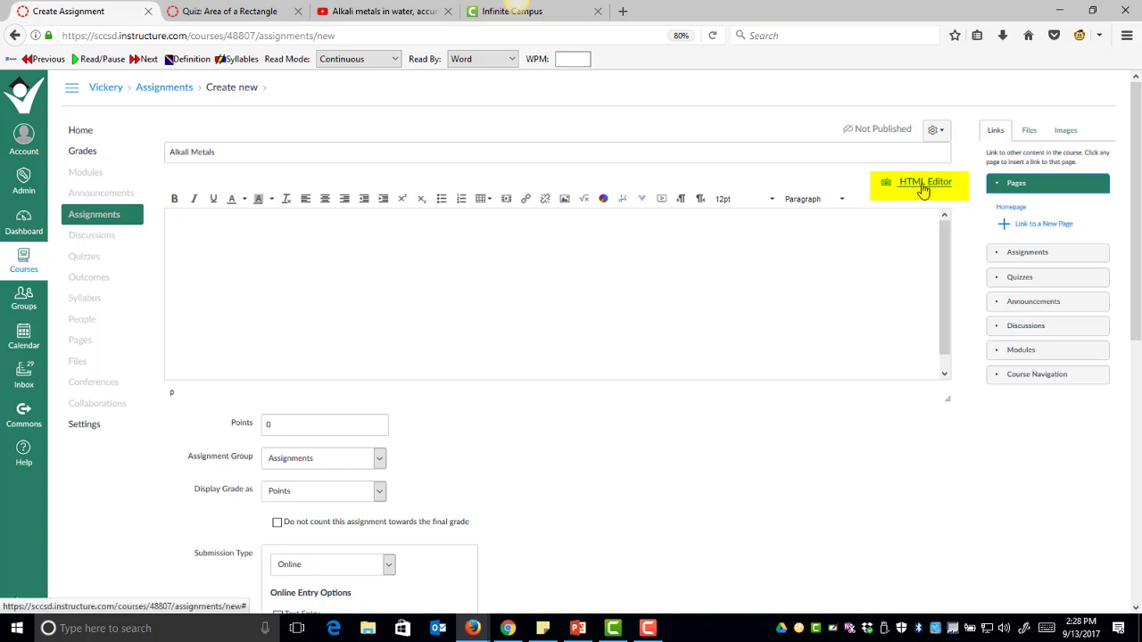
{"action": "left_click", "coordinate": [248, 215]}
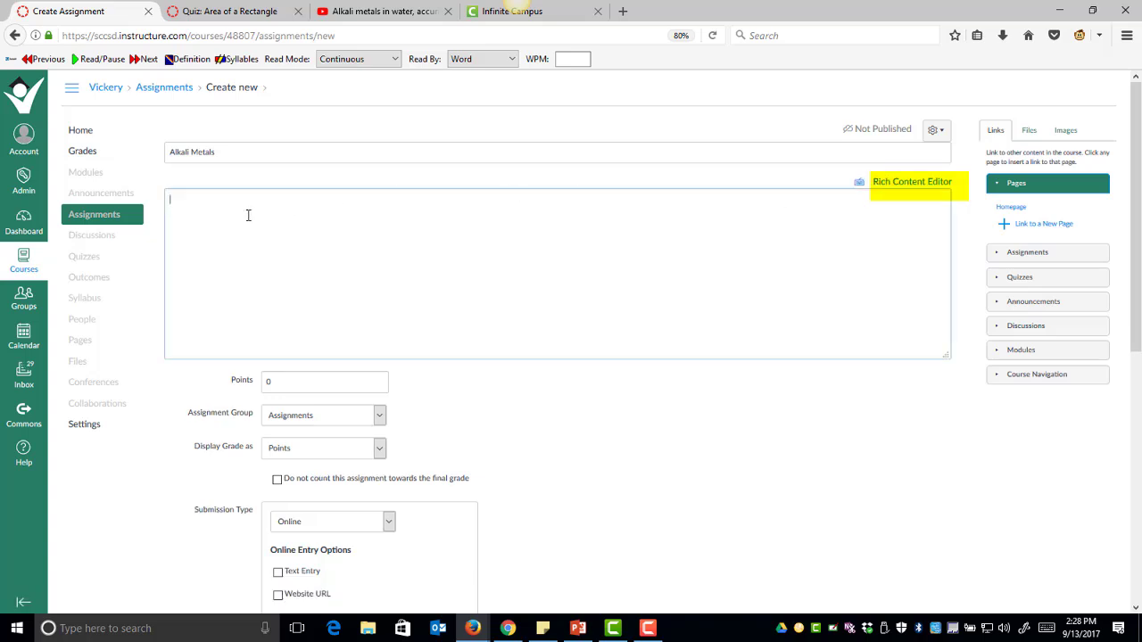
{"action": "key", "text": "ctrl+v"}
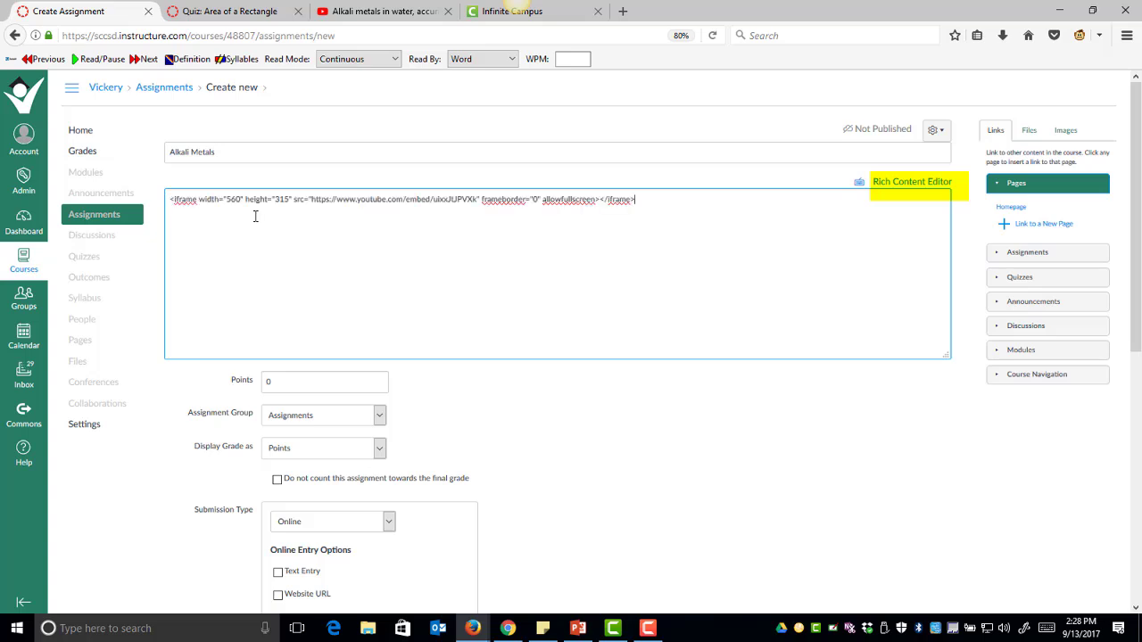
Step: Return to the Rich Content Editor and center-align the embedded alkali metals video
{"action": "left_click", "coordinate": [905, 192]}
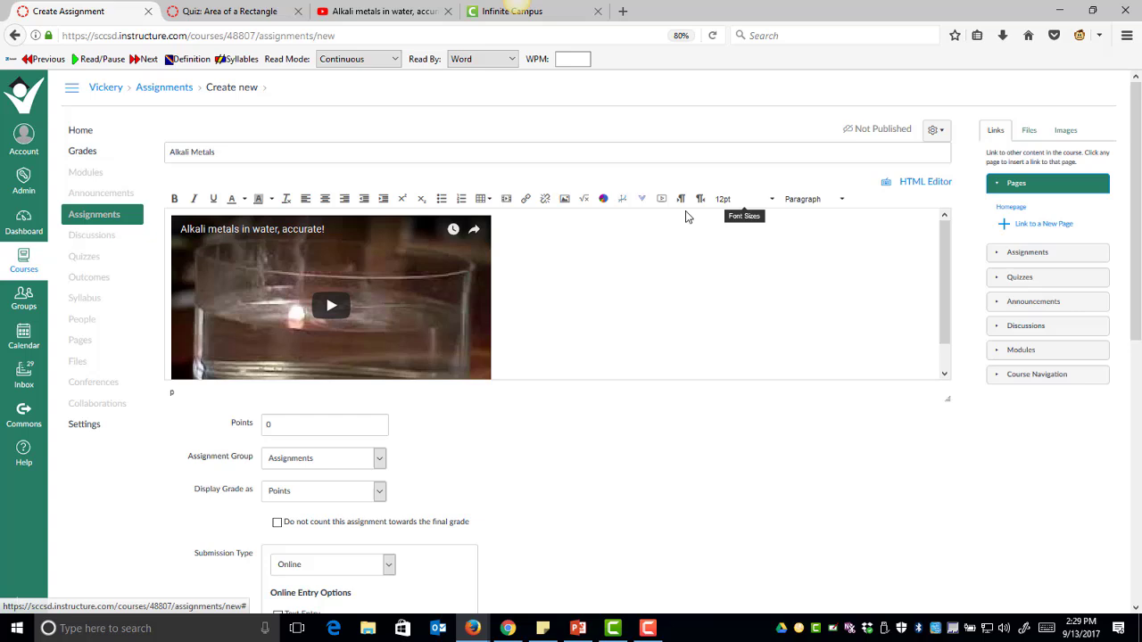
{"action": "scroll", "coordinate": [505, 260], "scroll_direction": "down", "scroll_amount": 2}
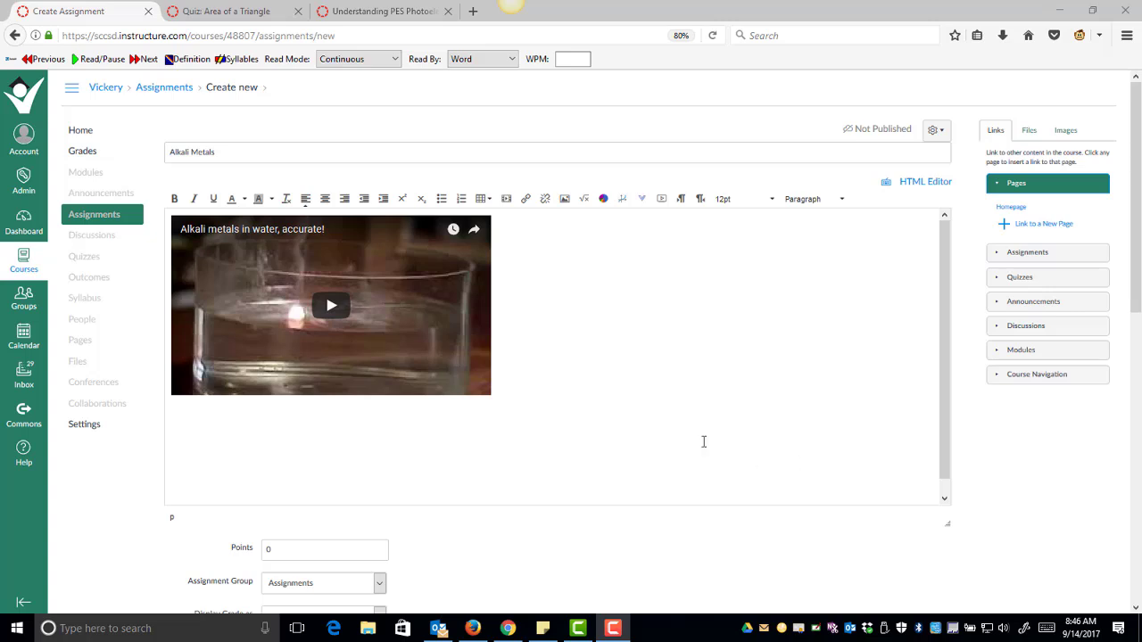
{"action": "left_click", "coordinate": [382, 346]}
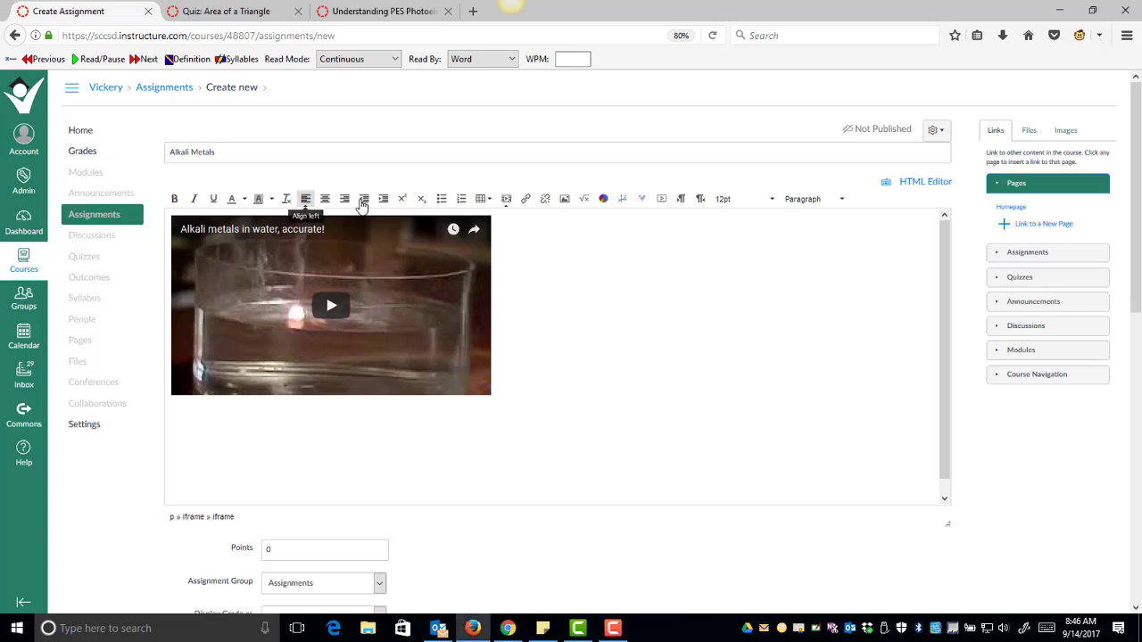
{"action": "left_click", "coordinate": [326, 201]}
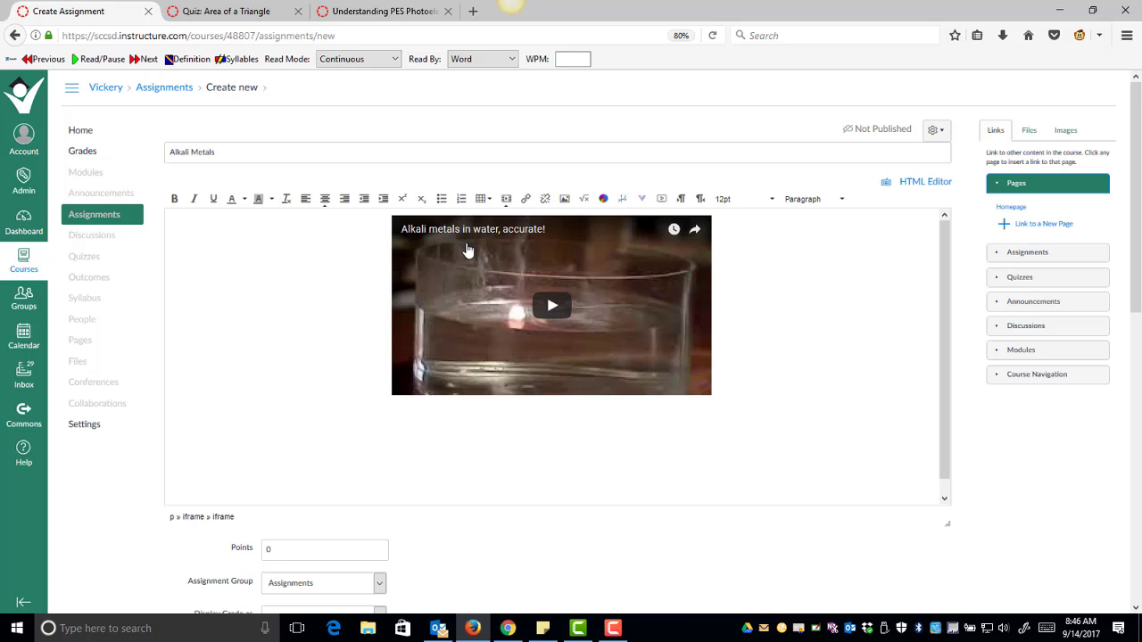
Step: Change the iframe's width from 560 to 1180 and height from 315 to 630
{"action": "left_click", "coordinate": [924, 185]}
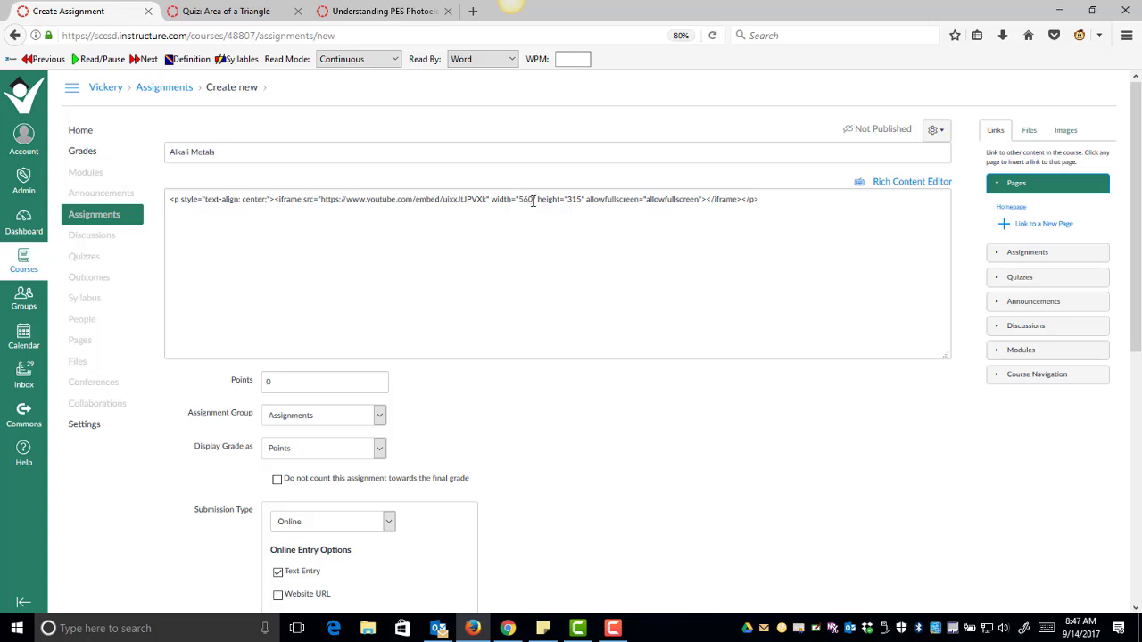
{"action": "left_click_drag", "start_coordinate": [533, 199], "coordinate": [519, 199]}
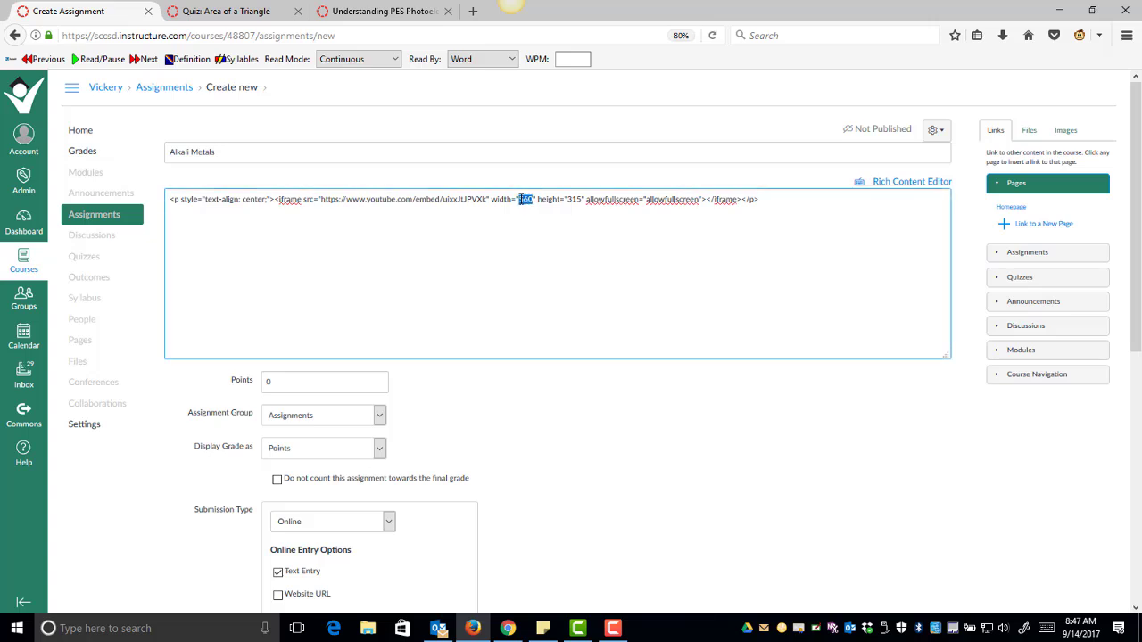
{"action": "type", "text": "1"}
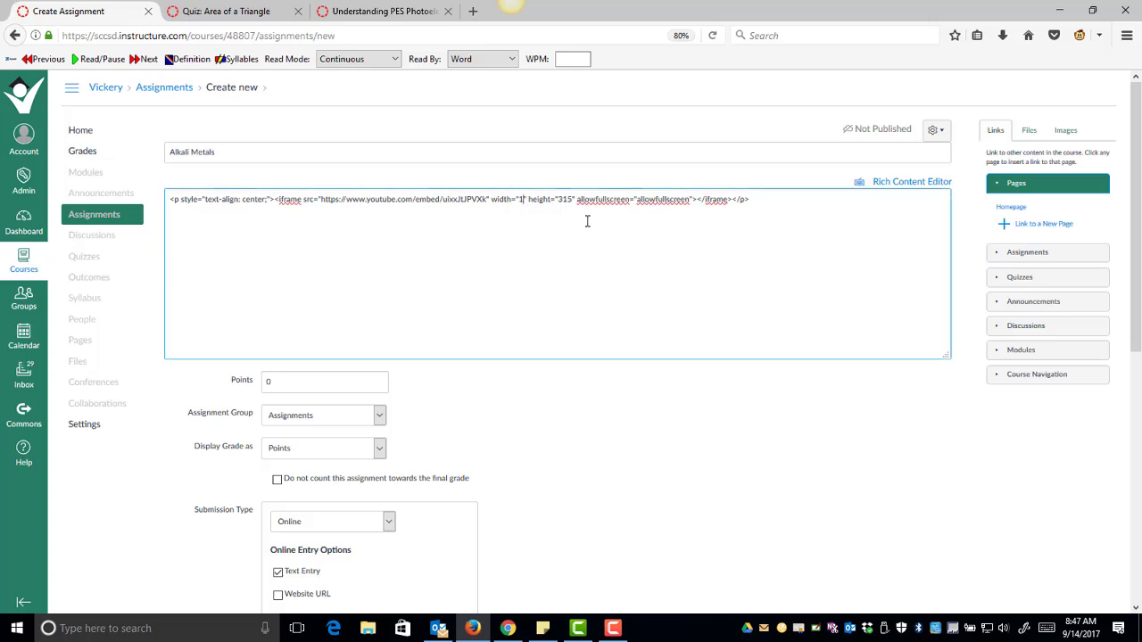
{"action": "type", "text": "180"}
{"action": "left_click_drag", "start_coordinate": [586, 199], "coordinate": [571, 200]}
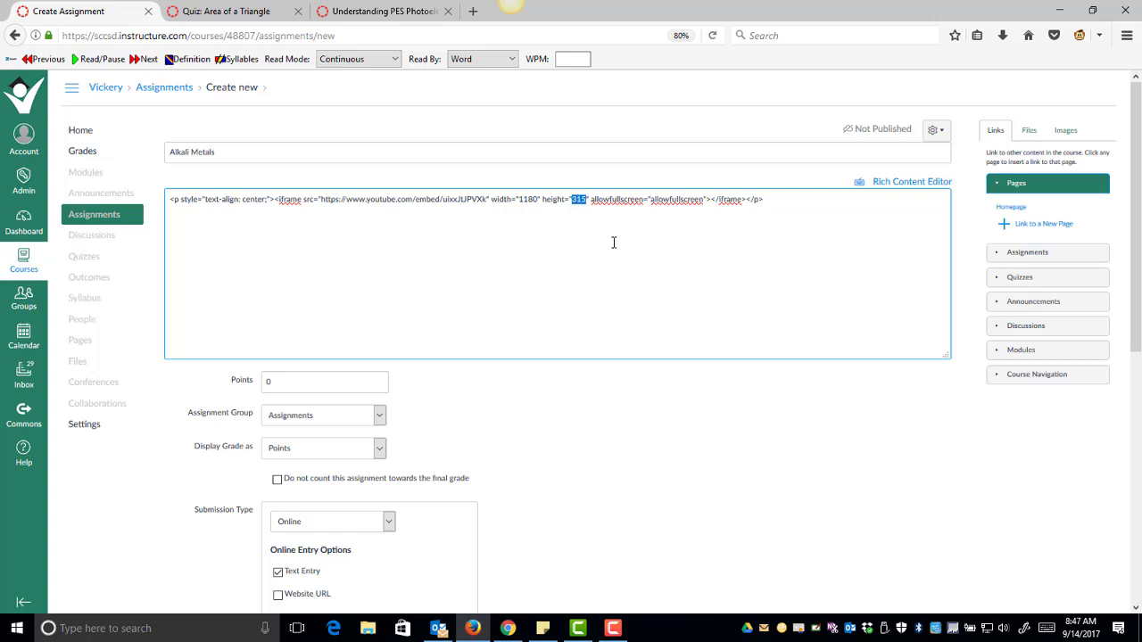
{"action": "type", "text": "730"}
{"action": "key", "text": "BackSpace"}
{"action": "key", "text": "BackSpace"}
{"action": "key", "text": "BackSpace"}
{"action": "type", "text": "630"}
{"action": "left_click", "coordinate": [915, 183]}
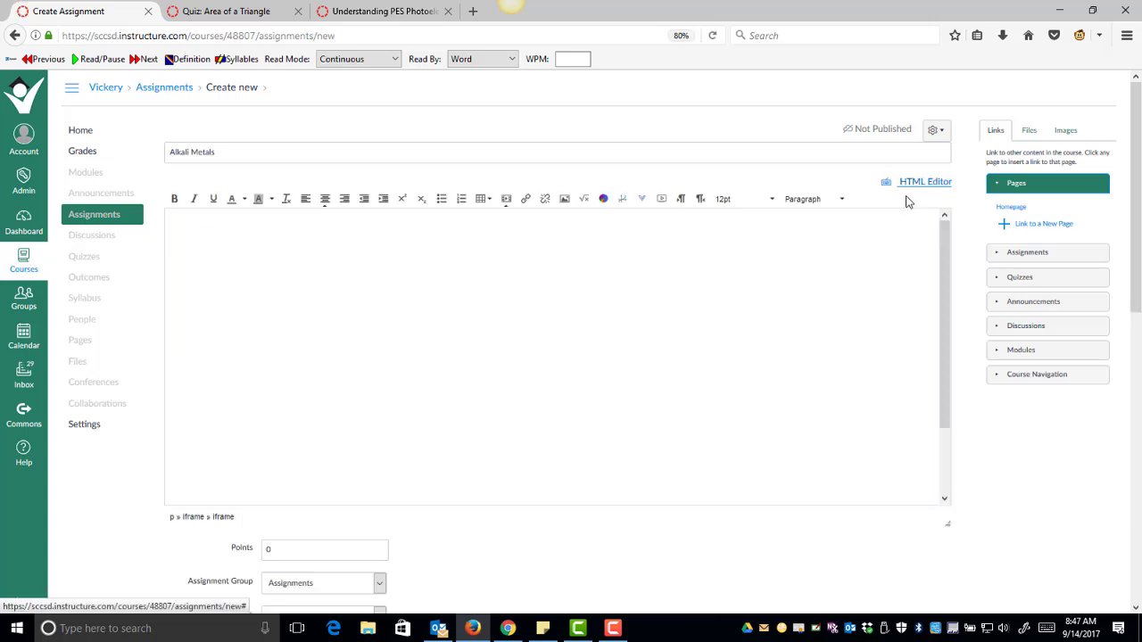
{"action": "scroll", "coordinate": [731, 361], "scroll_direction": "down", "scroll_amount": 2}
{"action": "scroll", "coordinate": [734, 359], "scroll_direction": "up", "scroll_amount": 2}
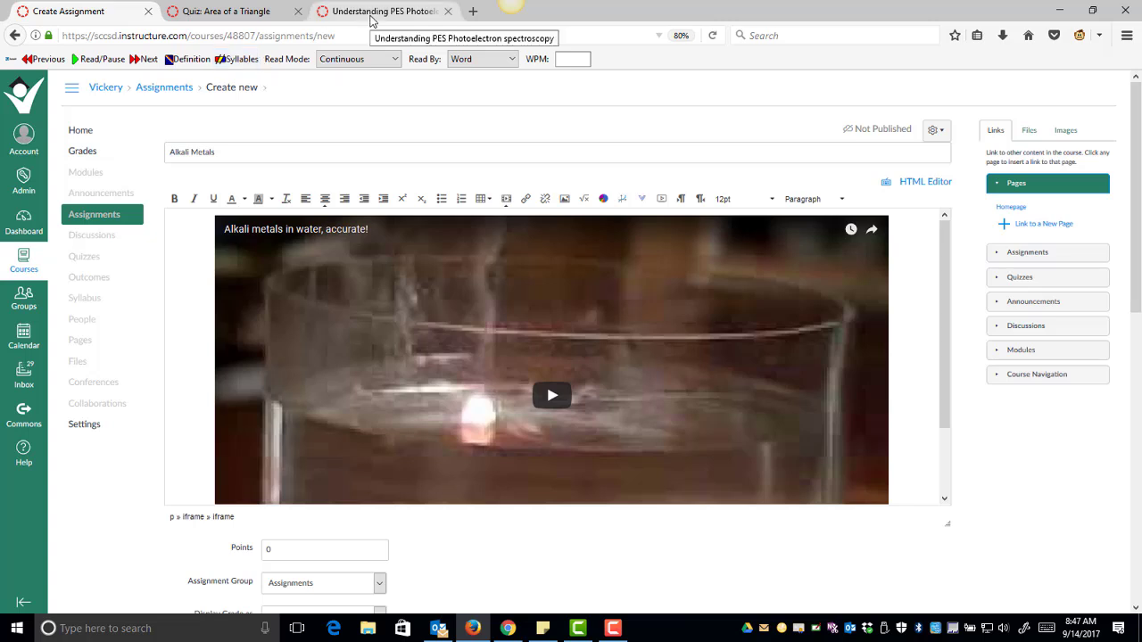
Step: View the Understanding PES Photoelectron spectroscopy example, then the 'Area of a Triangle' quiz tab
{"action": "left_click", "coordinate": [372, 12]}
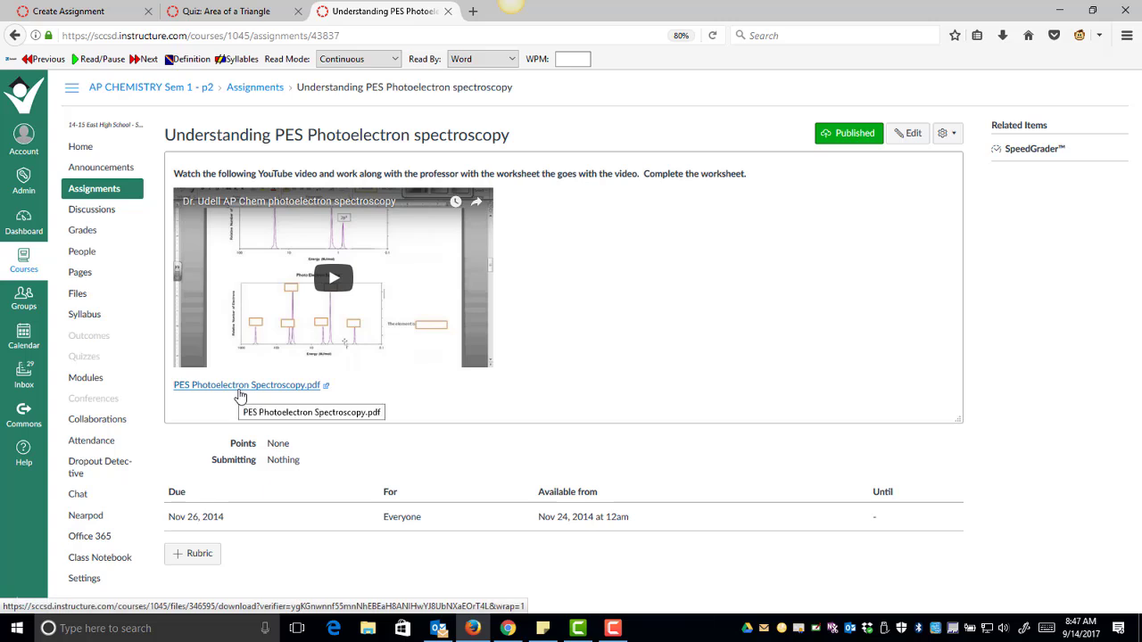
{"action": "key", "text": "ctrl+shift+Tab"}
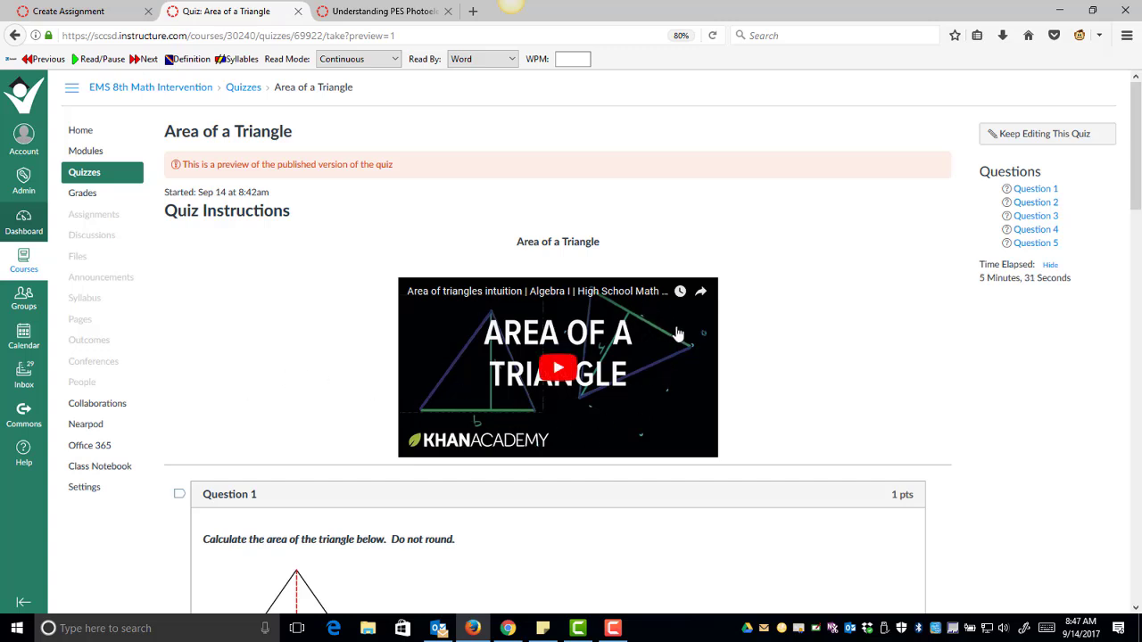
{"action": "scroll", "coordinate": [736, 344], "scroll_direction": "down", "scroll_amount": 3}
{"action": "scroll", "coordinate": [732, 346], "scroll_direction": "down", "scroll_amount": 2}
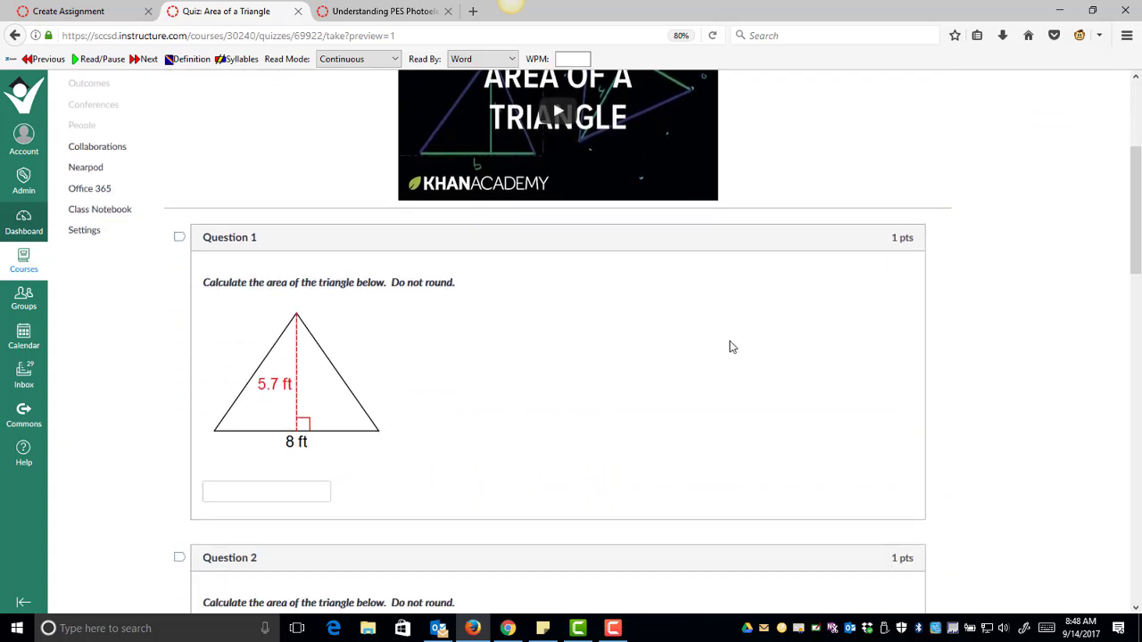
{"action": "scroll", "coordinate": [732, 346], "scroll_direction": "down", "scroll_amount": 3}
{"action": "scroll", "coordinate": [732, 347], "scroll_direction": "down", "scroll_amount": 3}
{"action": "scroll", "coordinate": [732, 346], "scroll_direction": "down", "scroll_amount": 4}
{"action": "scroll", "coordinate": [732, 346], "scroll_direction": "down", "scroll_amount": 2}
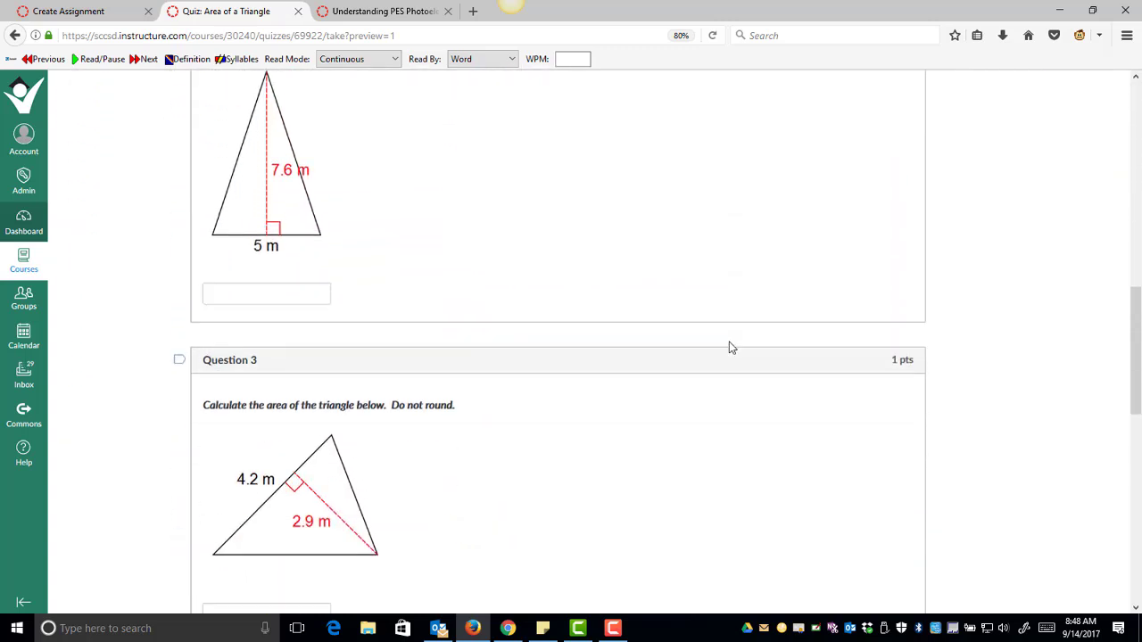
{"action": "scroll", "coordinate": [732, 348], "scroll_direction": "down", "scroll_amount": 2}
{"action": "scroll", "coordinate": [732, 348], "scroll_direction": "down", "scroll_amount": 4}
{"action": "scroll", "coordinate": [731, 348], "scroll_direction": "down", "scroll_amount": 3}
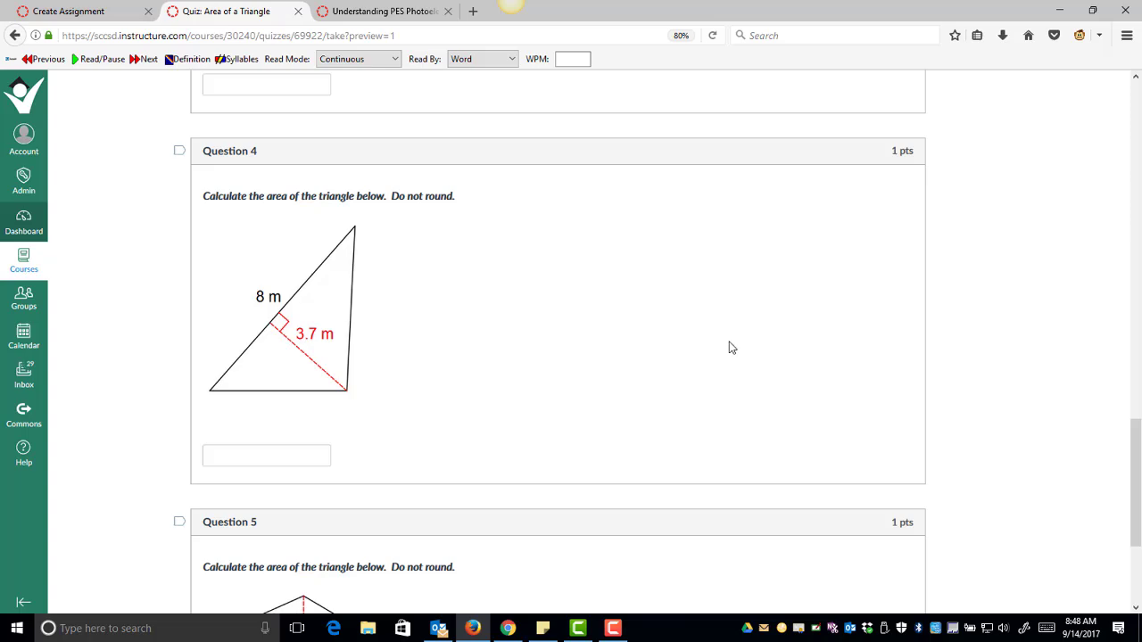
{"action": "scroll", "coordinate": [729, 348], "scroll_direction": "down", "scroll_amount": 3}
{"action": "scroll", "coordinate": [729, 348], "scroll_direction": "up", "scroll_amount": 5}
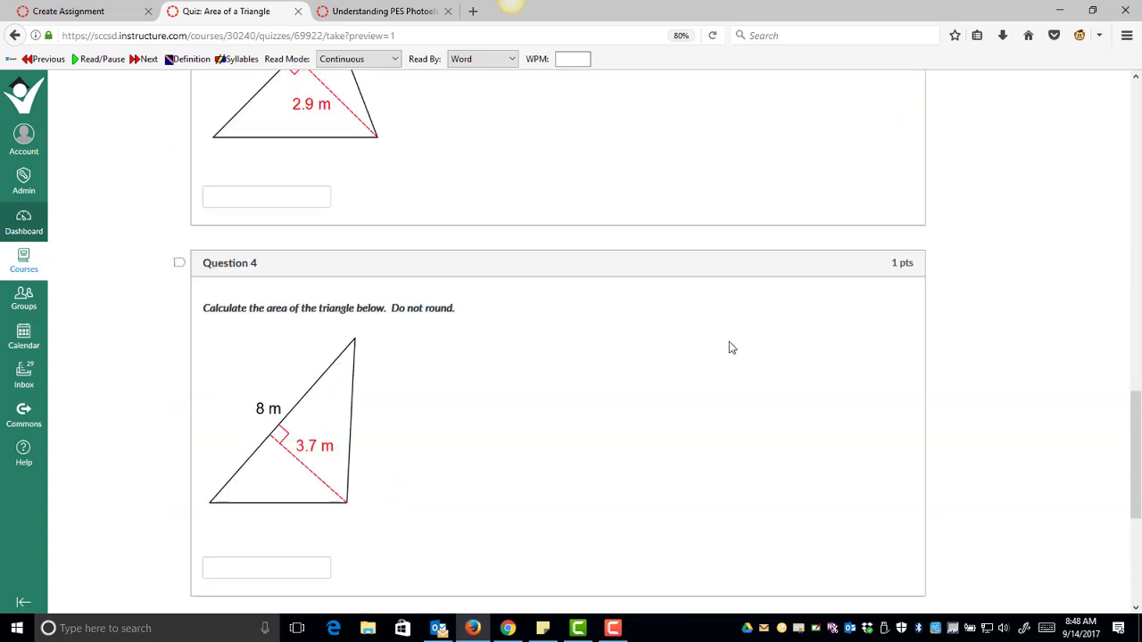
{"action": "scroll", "coordinate": [729, 348], "scroll_direction": "up", "scroll_amount": 10}
{"action": "scroll", "coordinate": [729, 348], "scroll_direction": "up", "scroll_amount": 8}
{"action": "scroll", "coordinate": [729, 348], "scroll_direction": "up", "scroll_amount": 6}
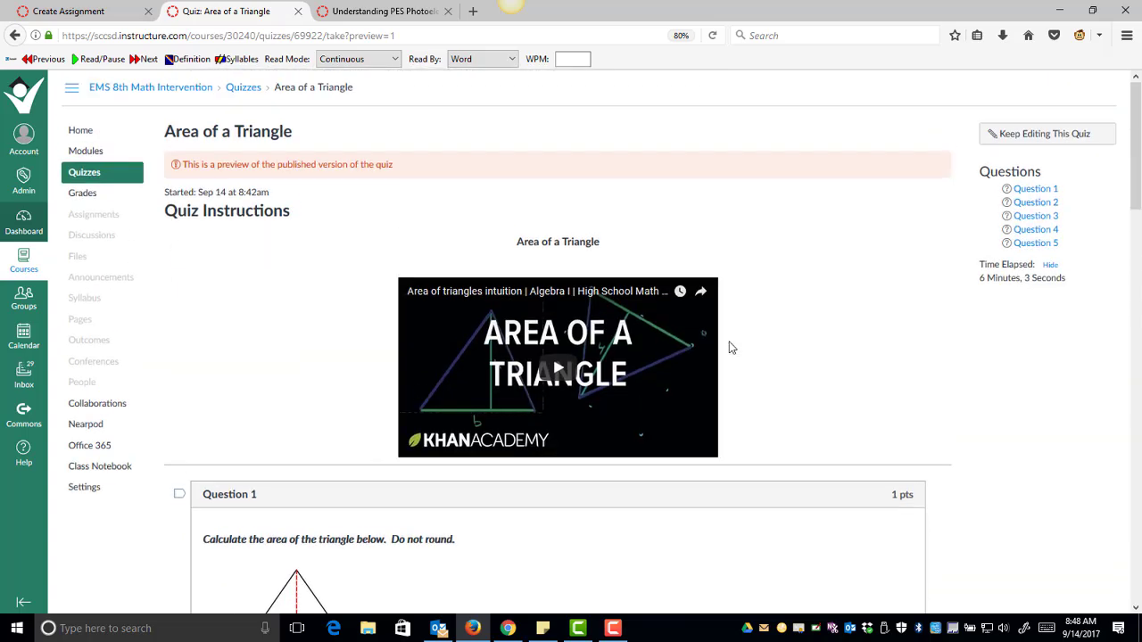